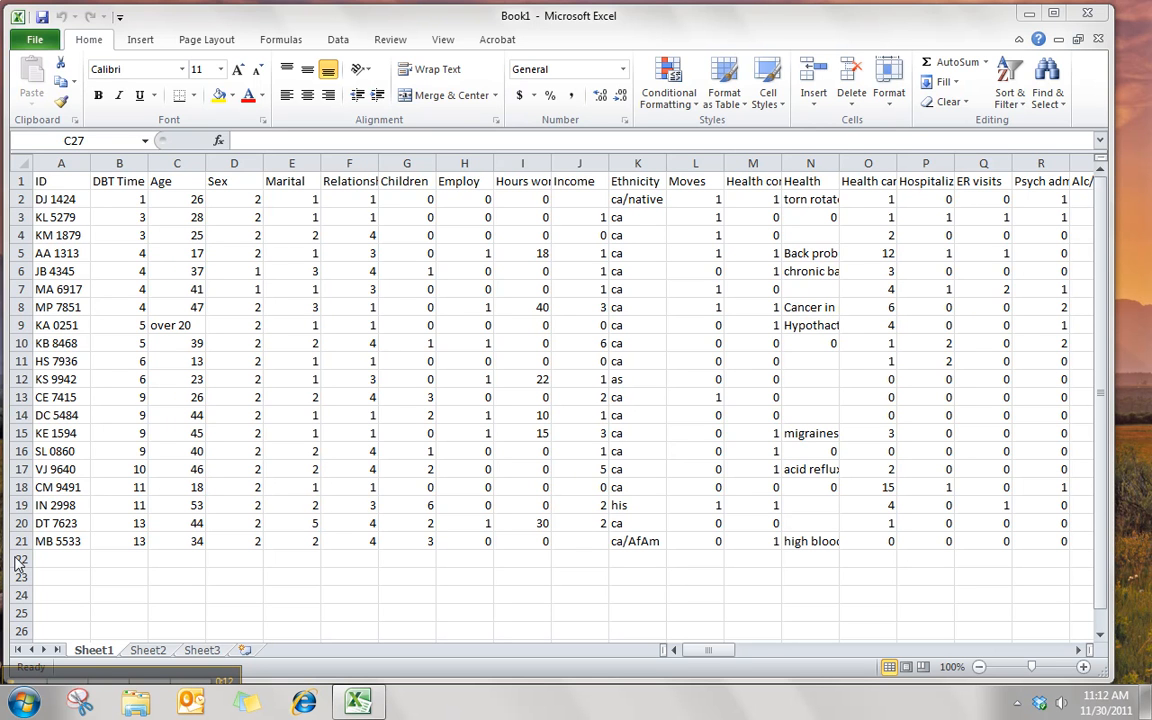
Examine the variable names in row 1, the first participant's data in row 2, and the first Age value
click(17, 180)
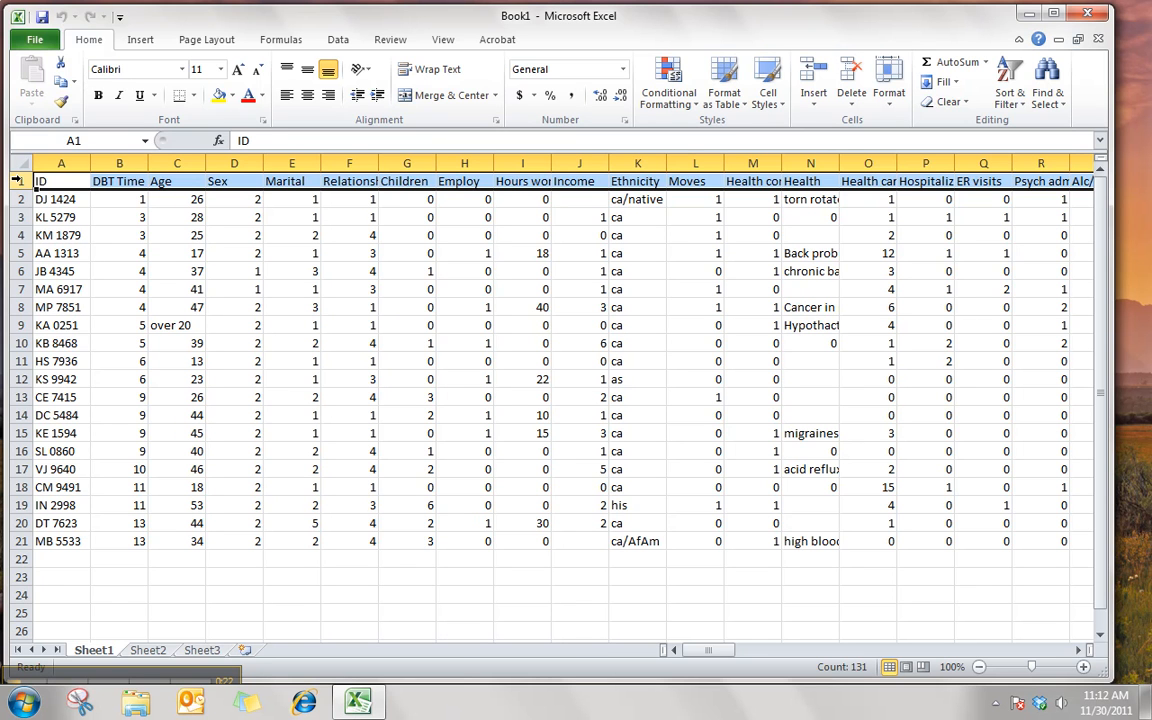
click(17, 199)
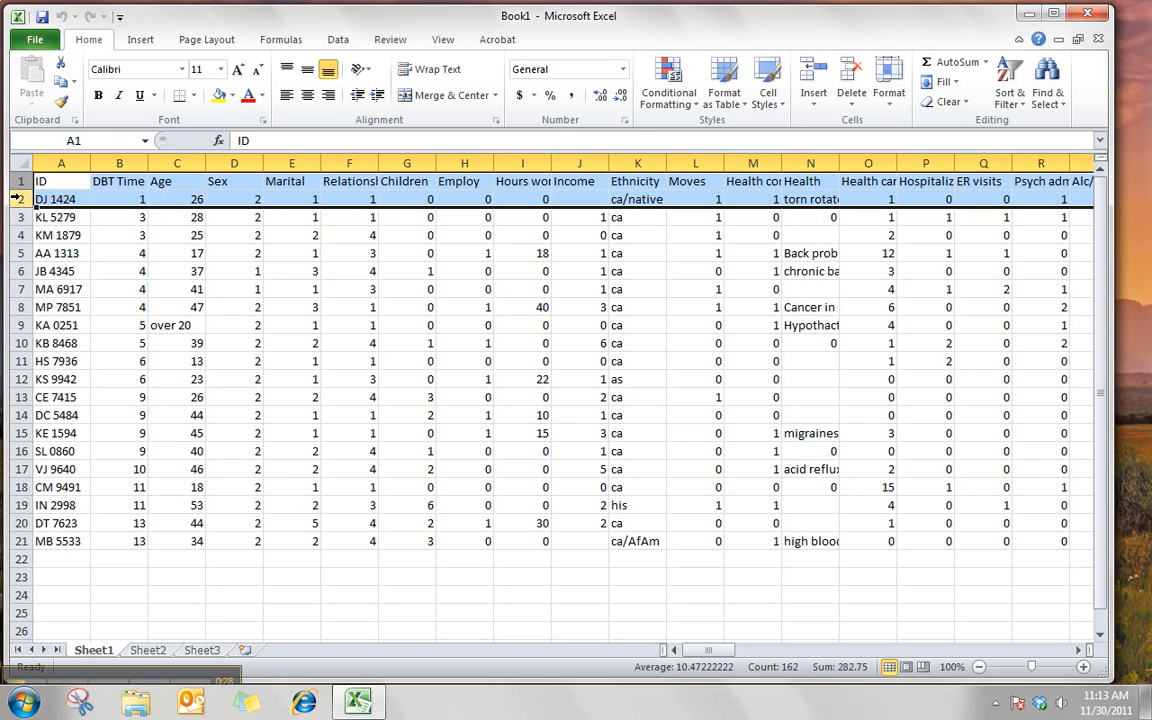
click(20, 181)
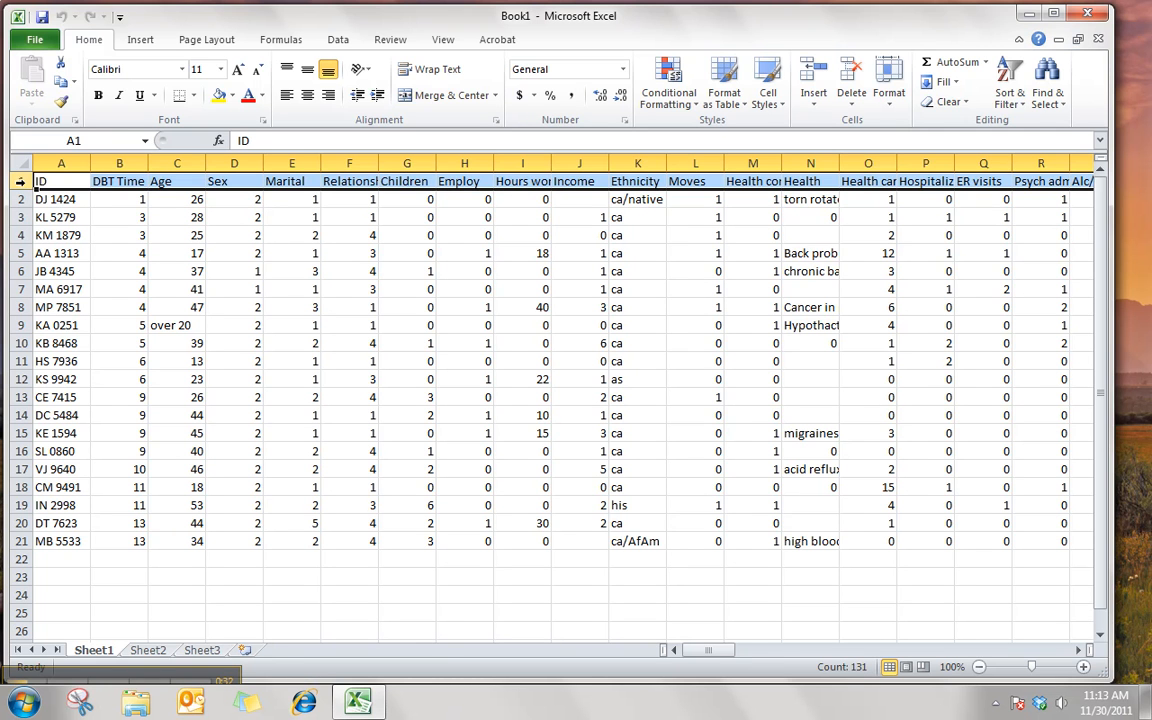
click(20, 199)
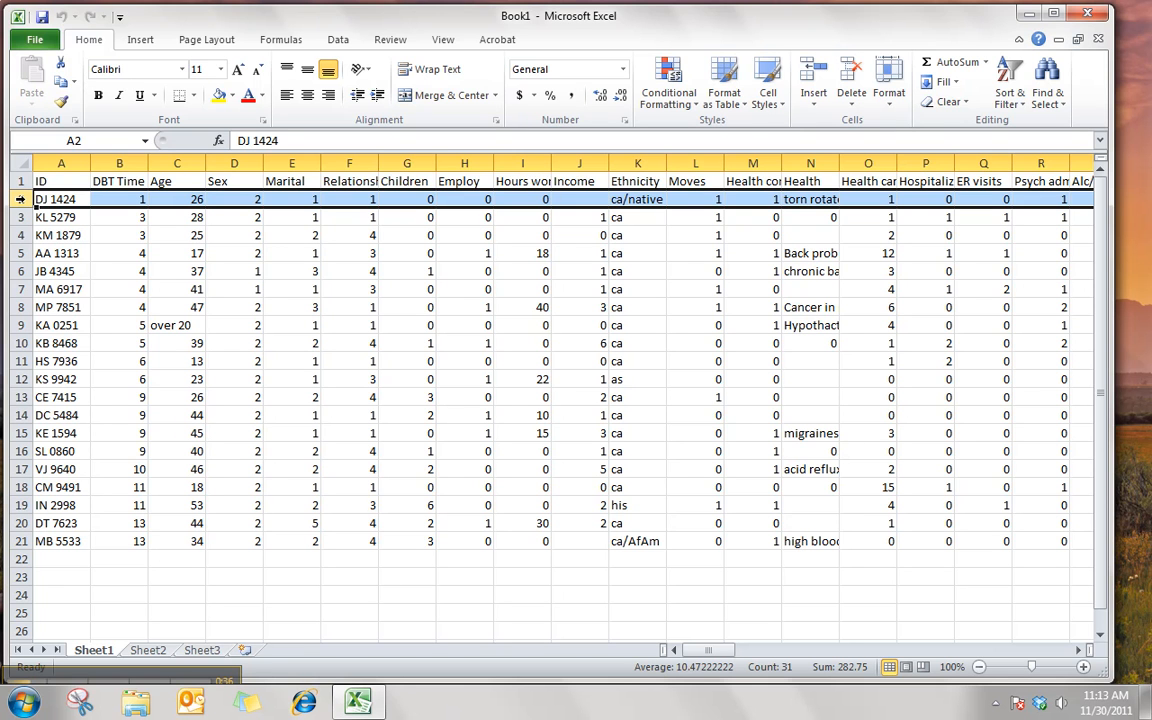
click(198, 200)
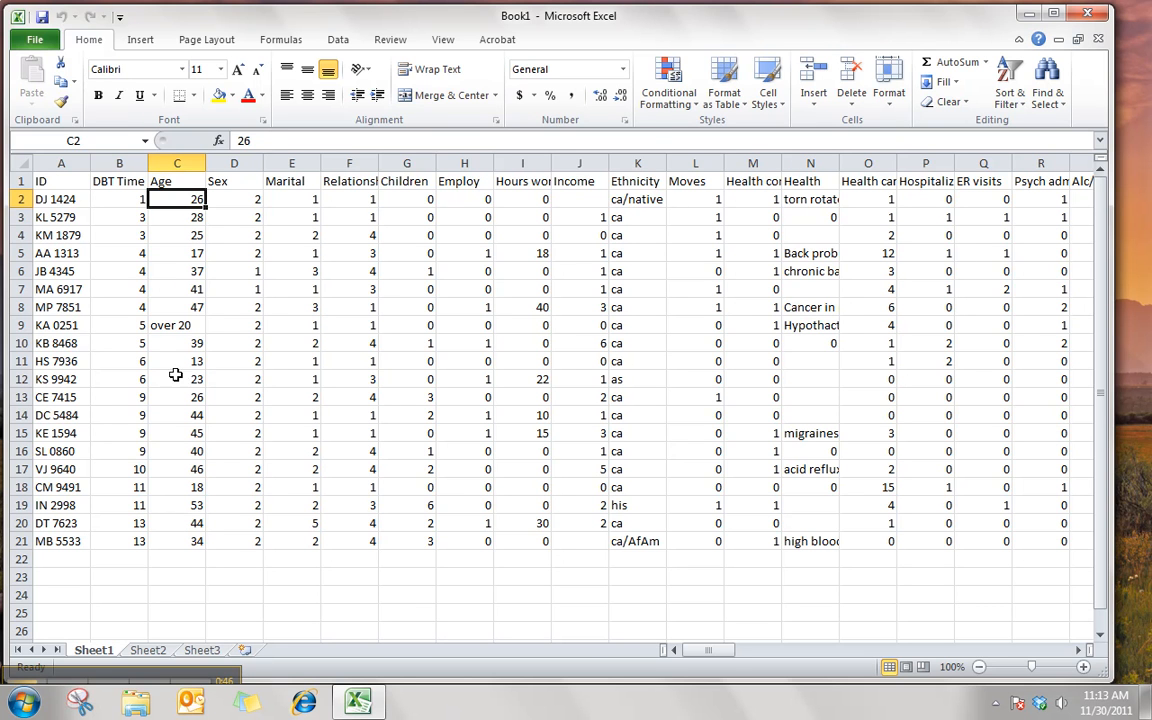
Replace the text entry "over 20" in the Age column (cell C9) with the numeric code 99
click(190, 326)
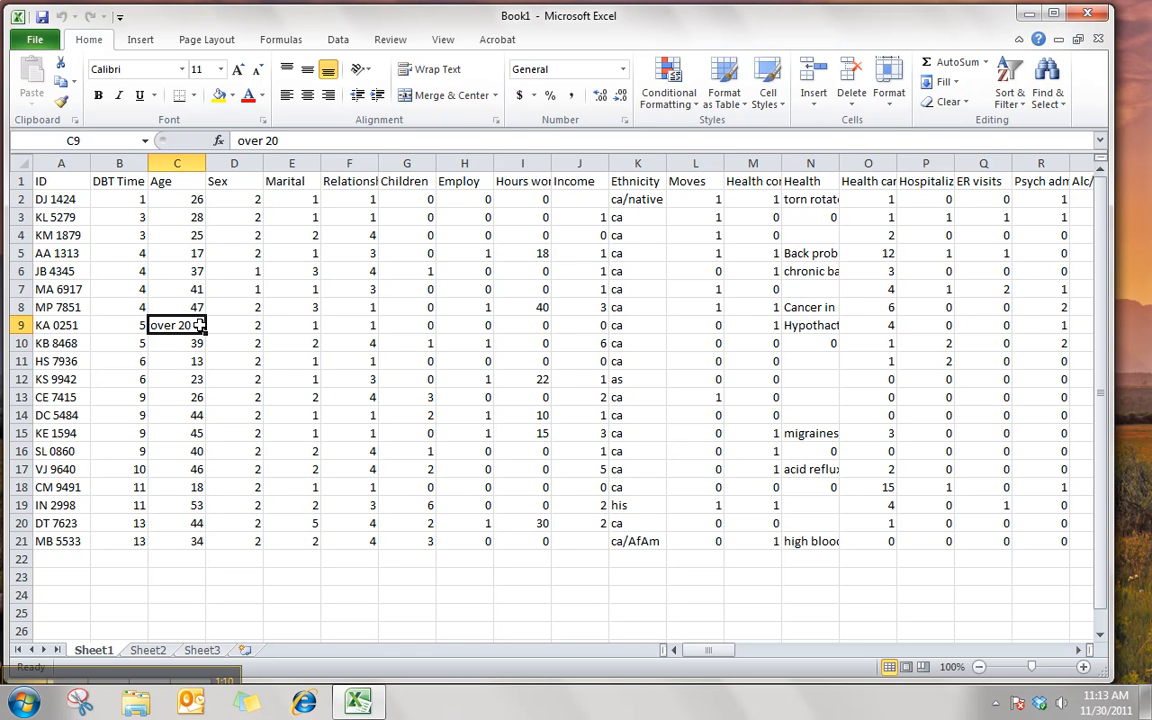
text(99)
click(183, 363)
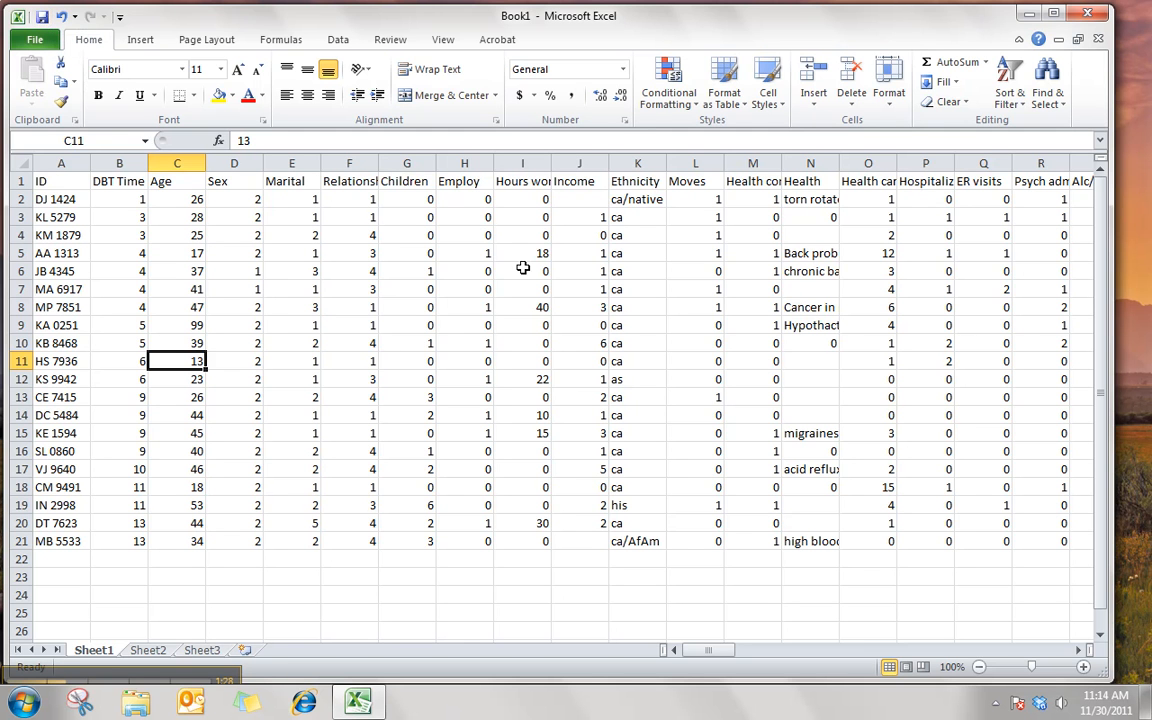
Close the workbook and start IBM SPSS Statistics 19 with an empty data set, dismissing the startup dialog
click(1089, 16)
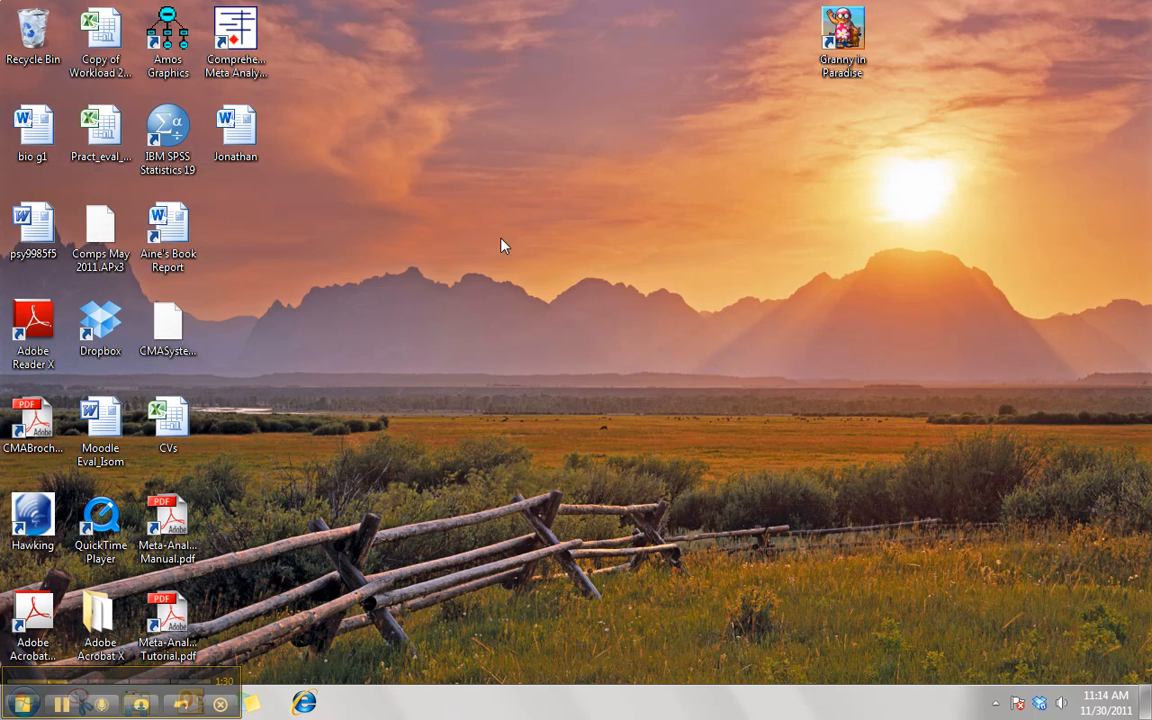
double_click(183, 133)
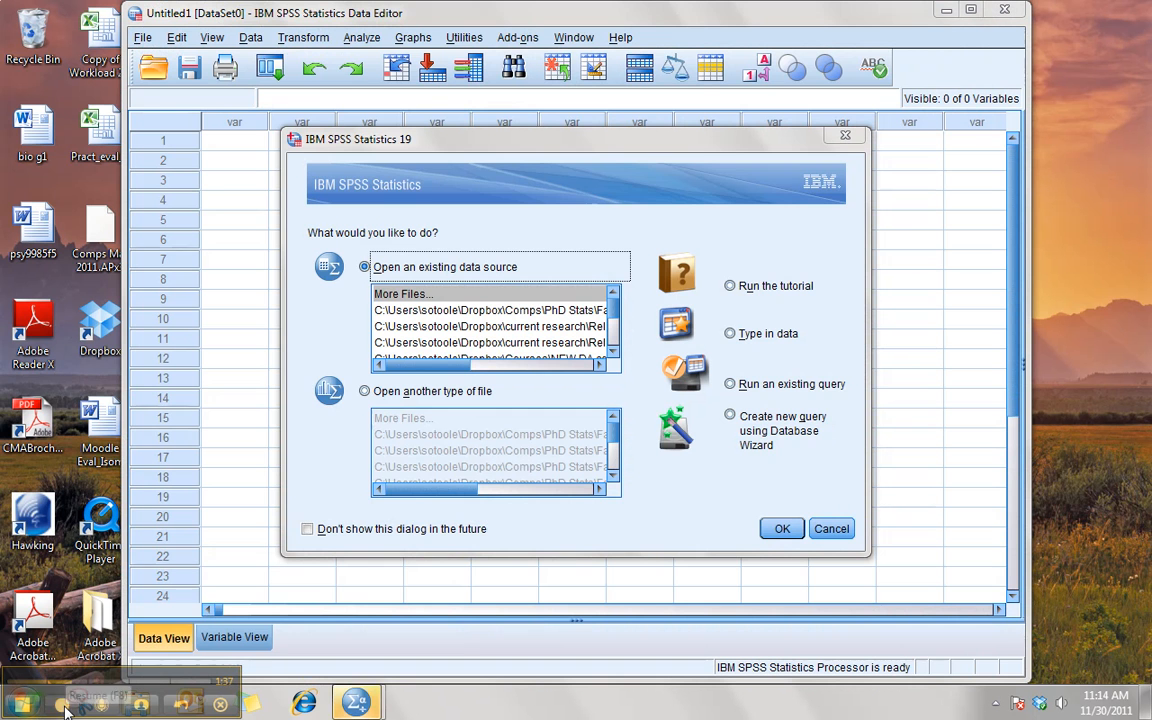
click(62, 704)
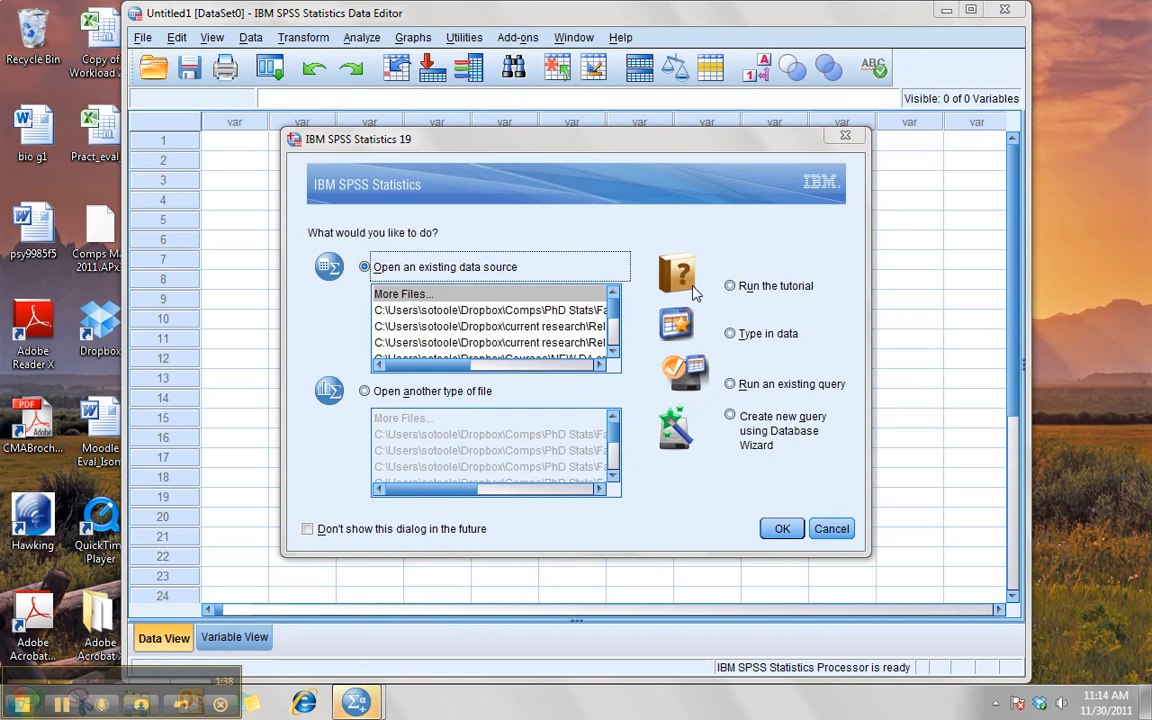
click(832, 529)
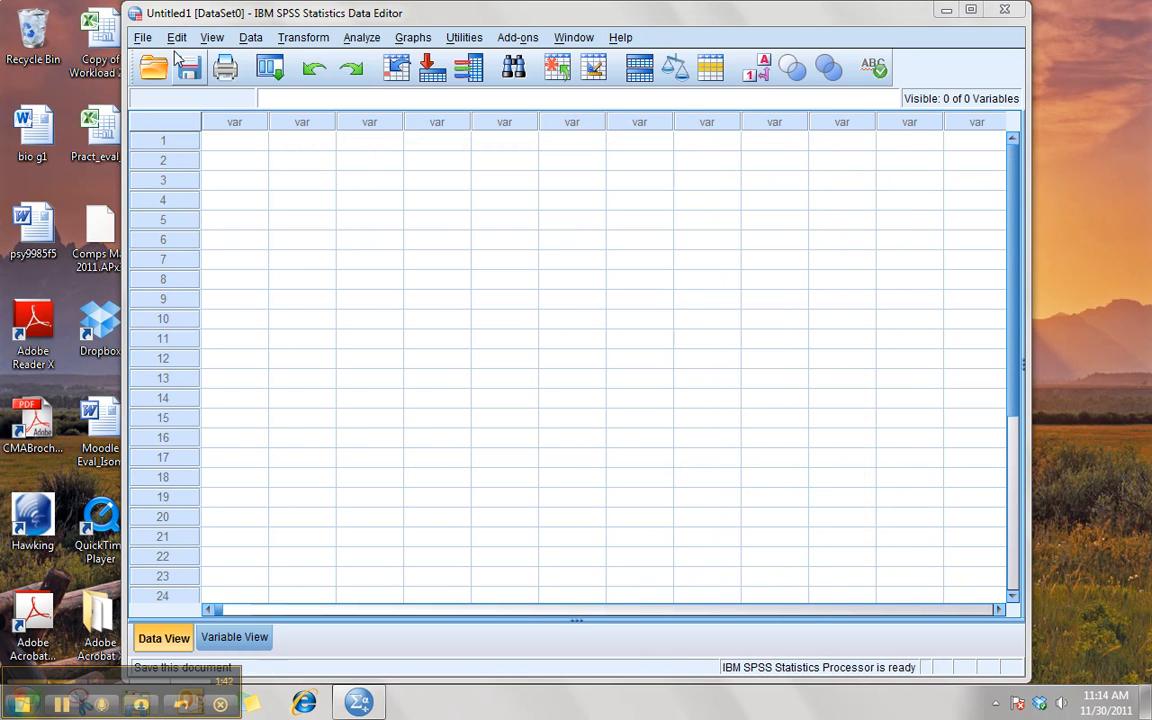
click(143, 40)
mouse_move(152, 80)
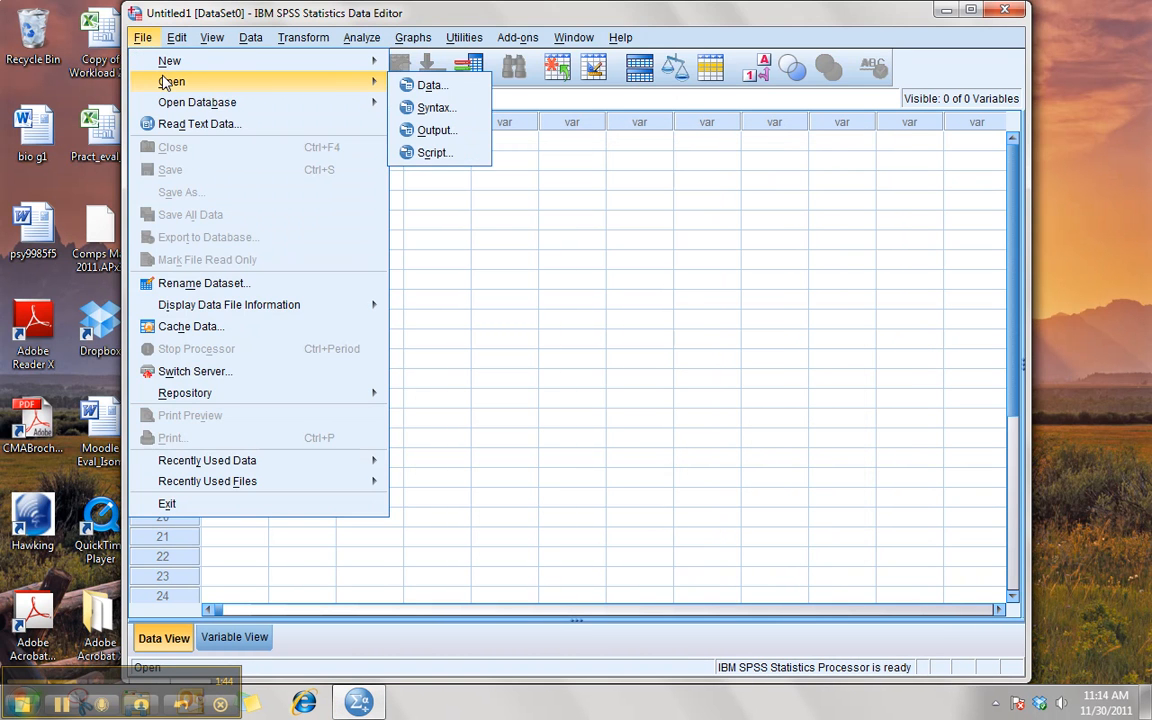
click(412, 88)
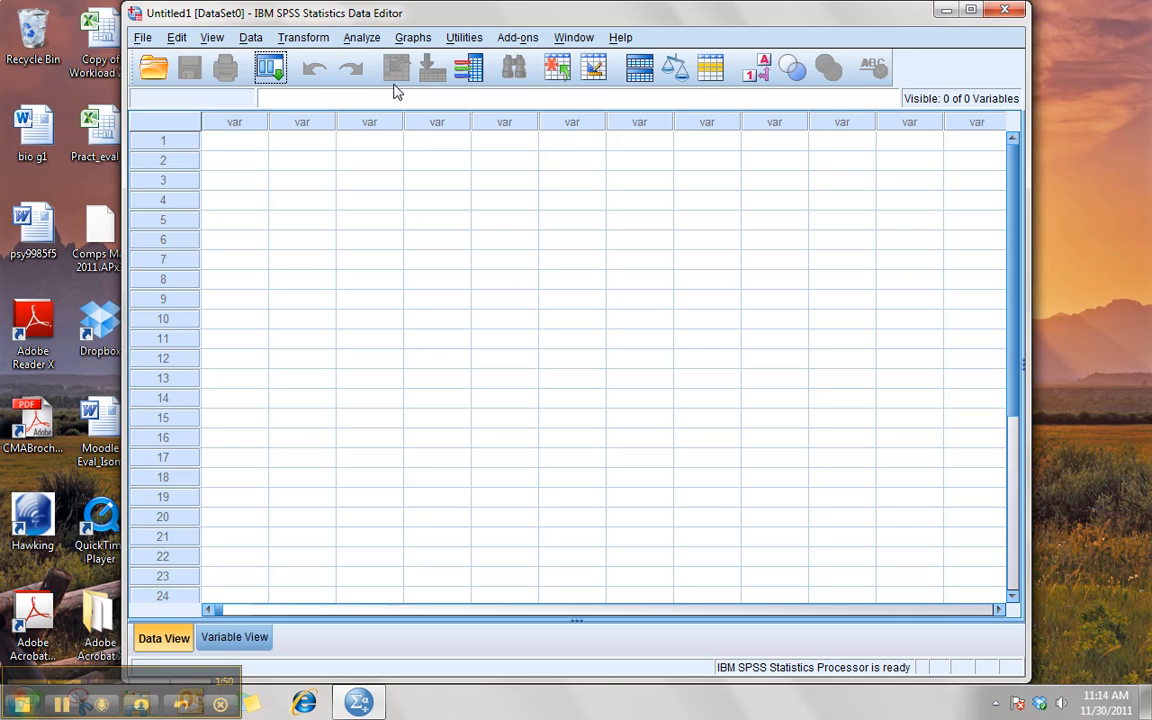
Begin opening a data file and set the file type to Excel (*.xls, *.xlsx, *.xlsm)
click(141, 37)
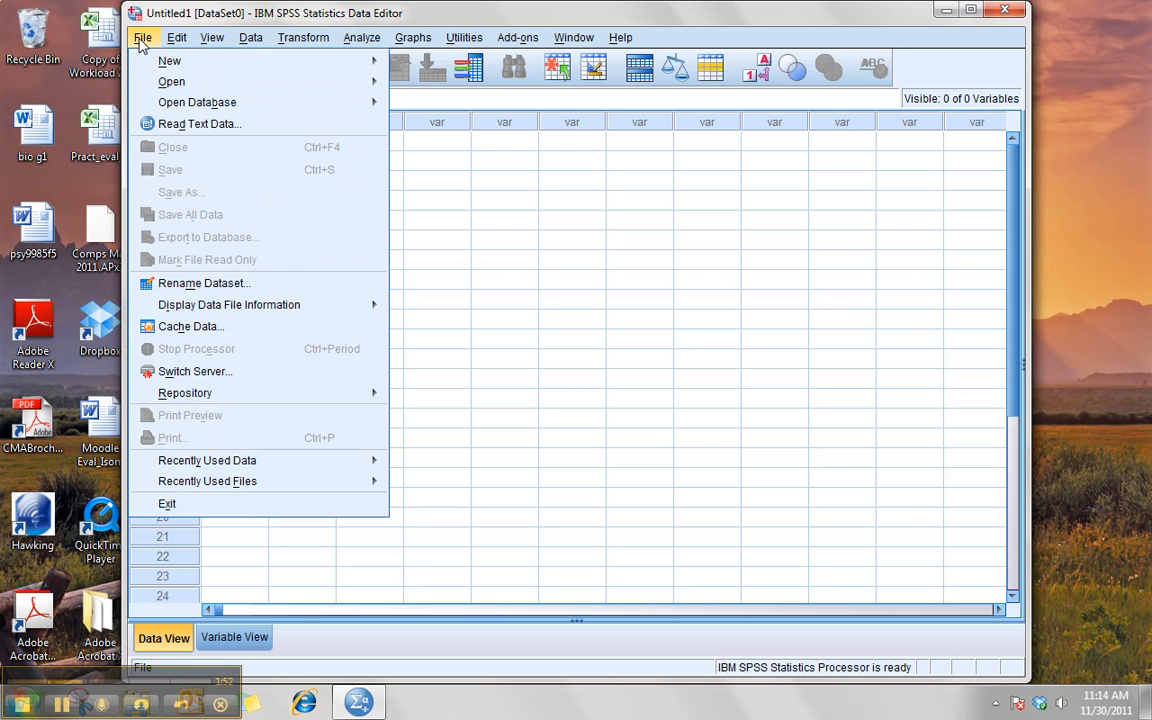
mouse_move(170, 82)
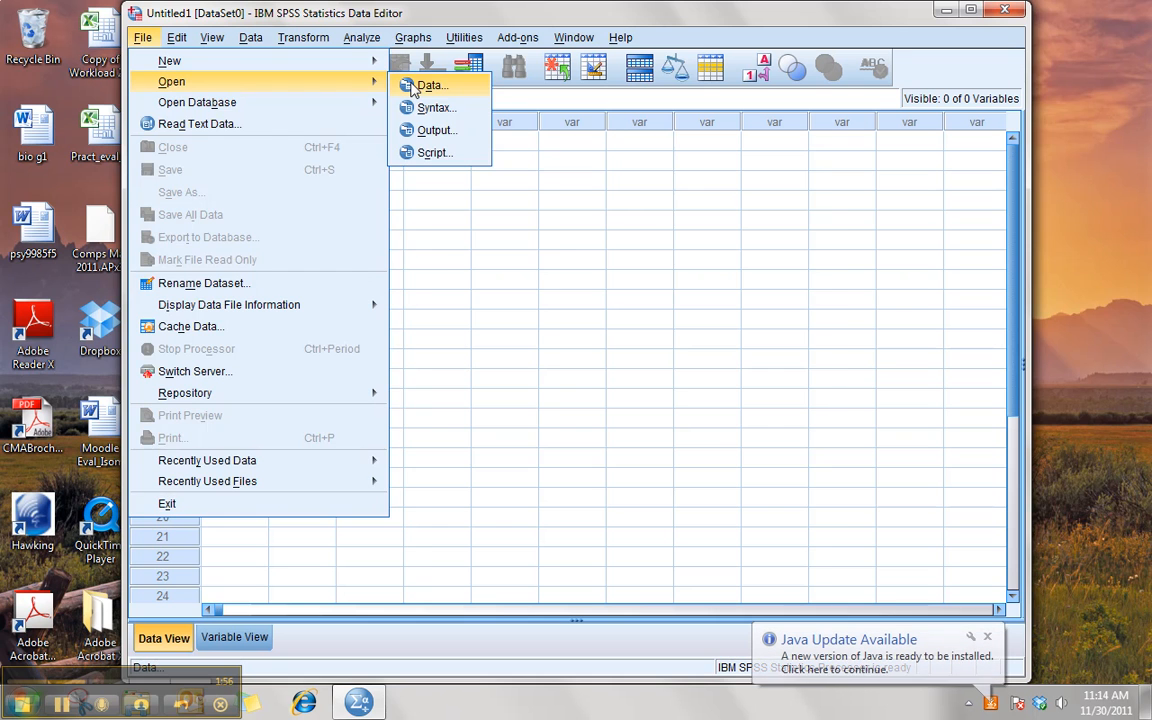
click(428, 86)
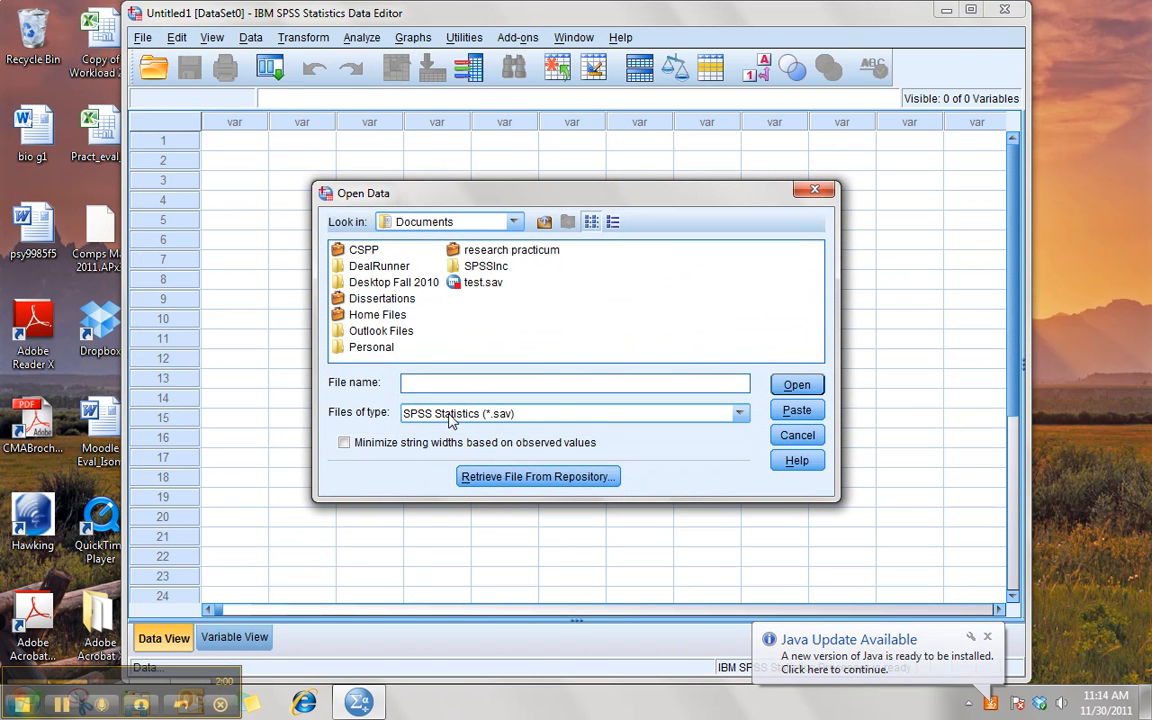
click(741, 415)
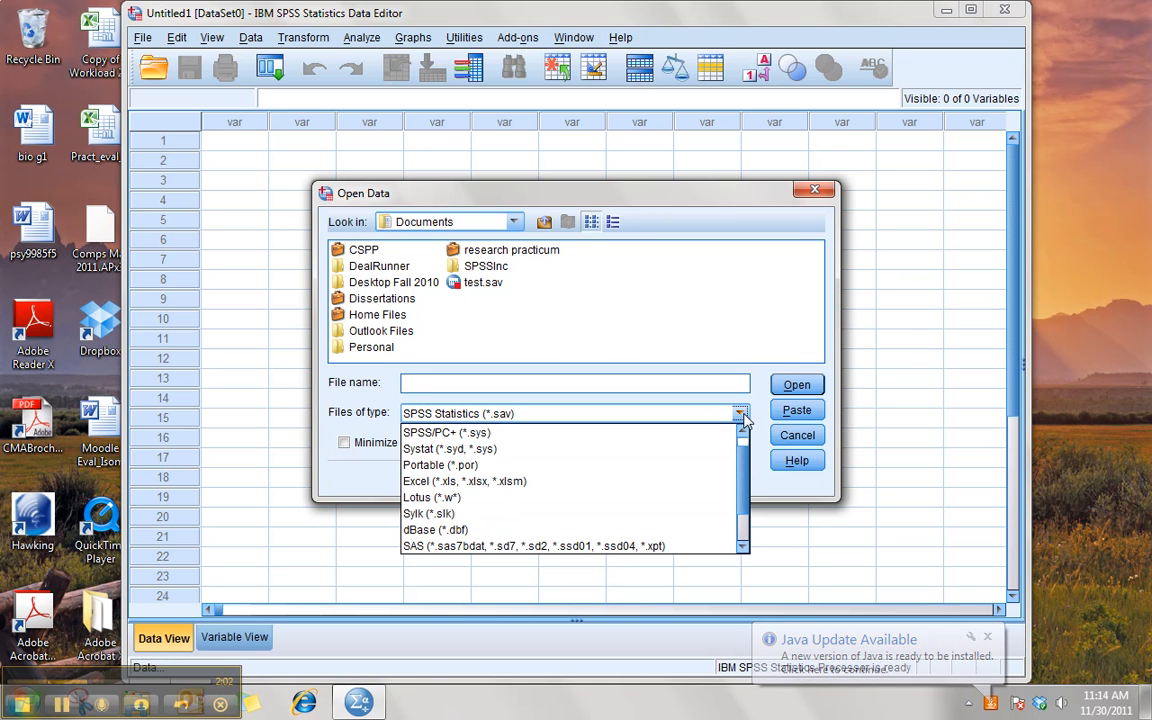
click(660, 481)
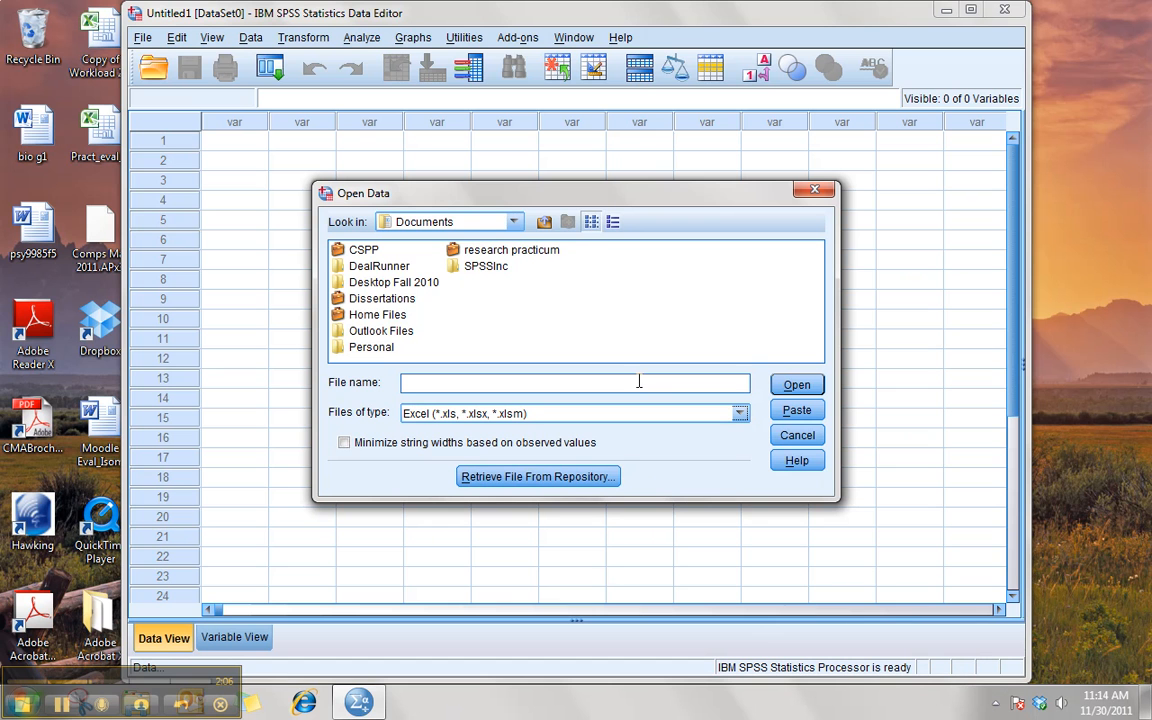
Browse to the PRINT ME folder inside Dropbox and open Book1.xlsx
click(544, 222)
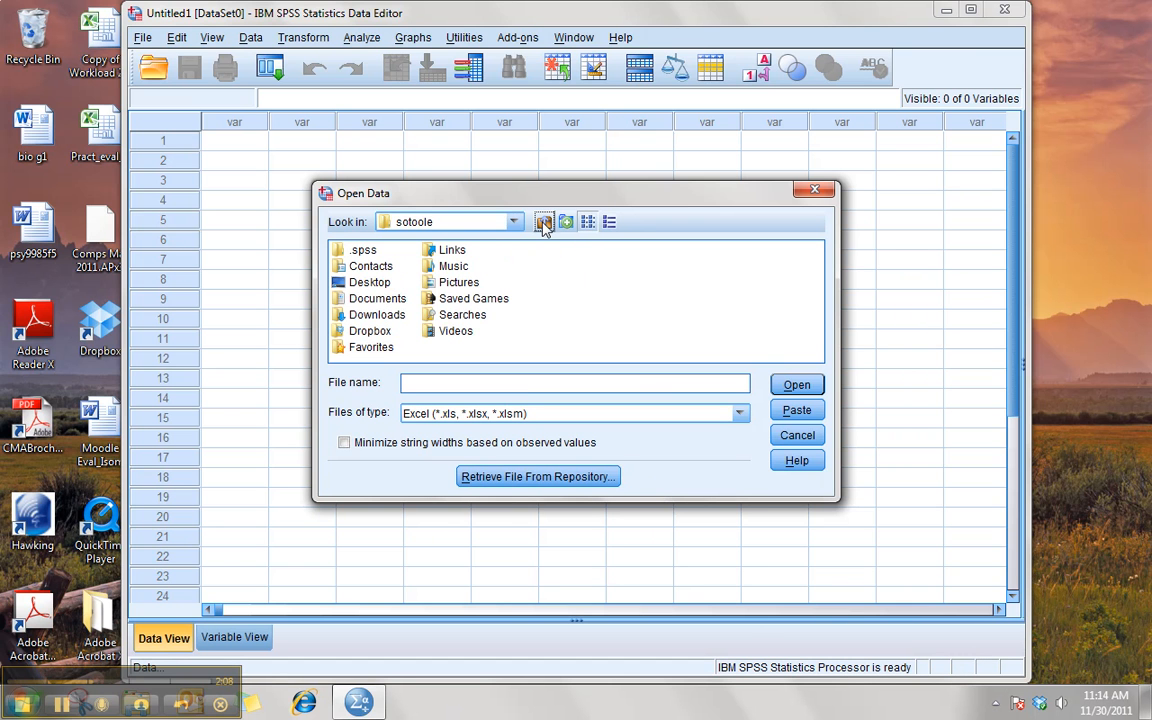
double_click(378, 334)
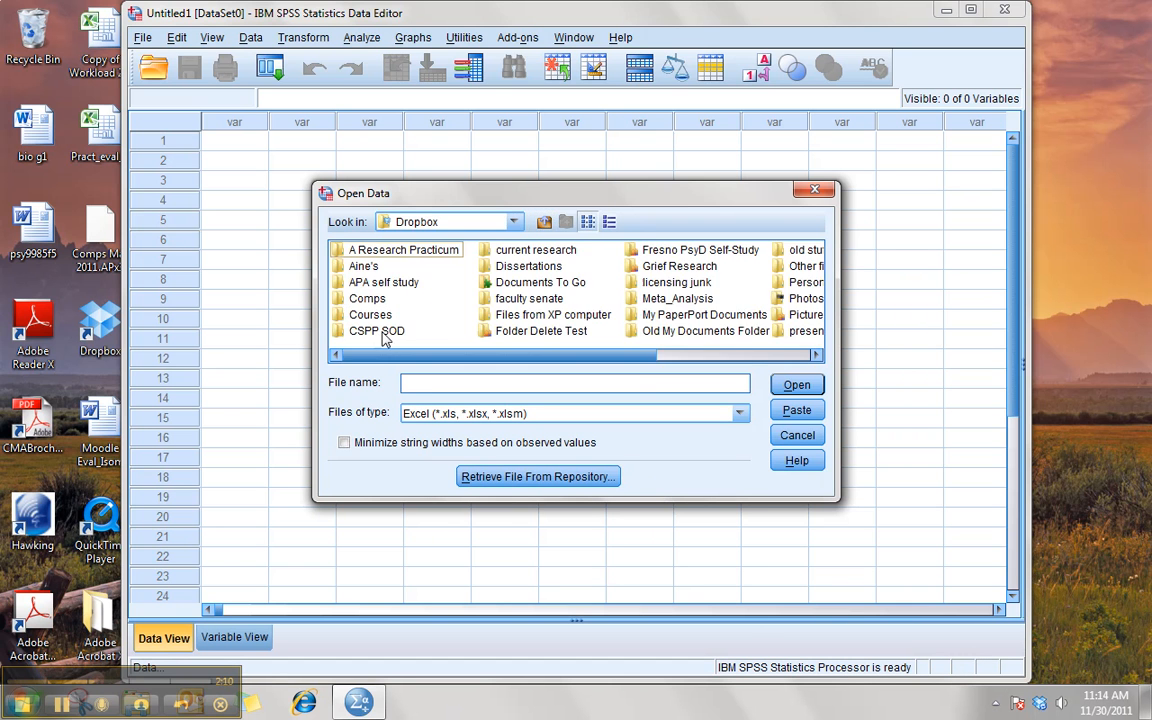
drag(437, 355, 632, 351)
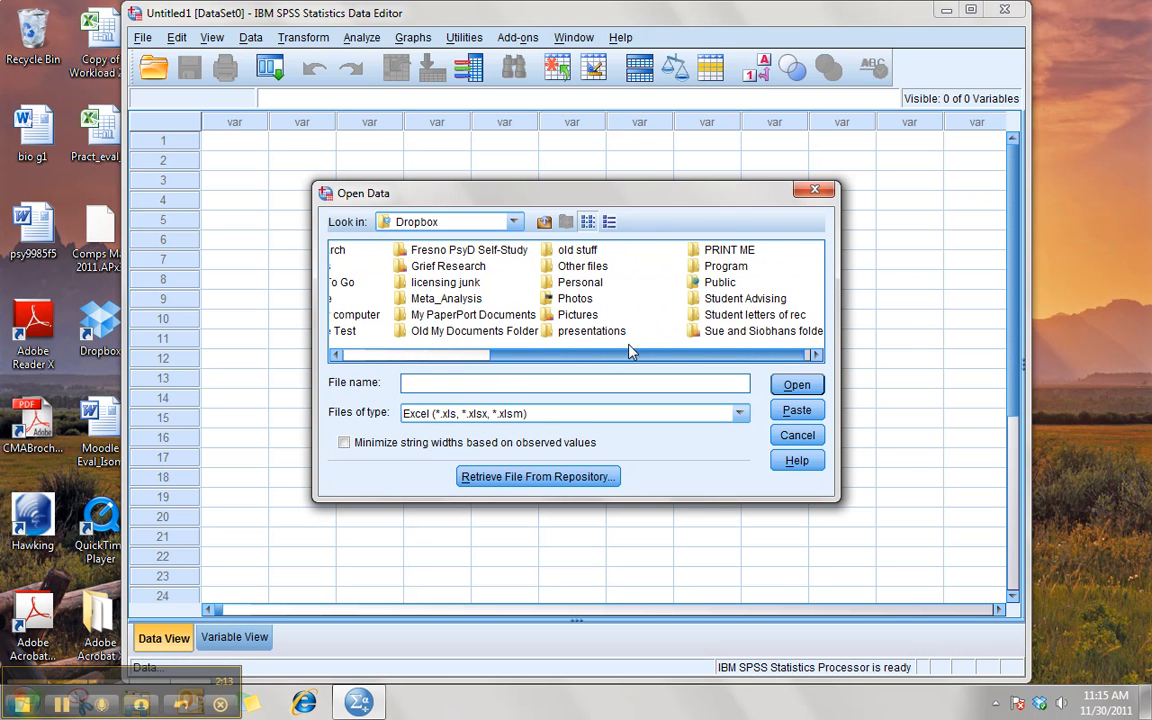
double_click(740, 252)
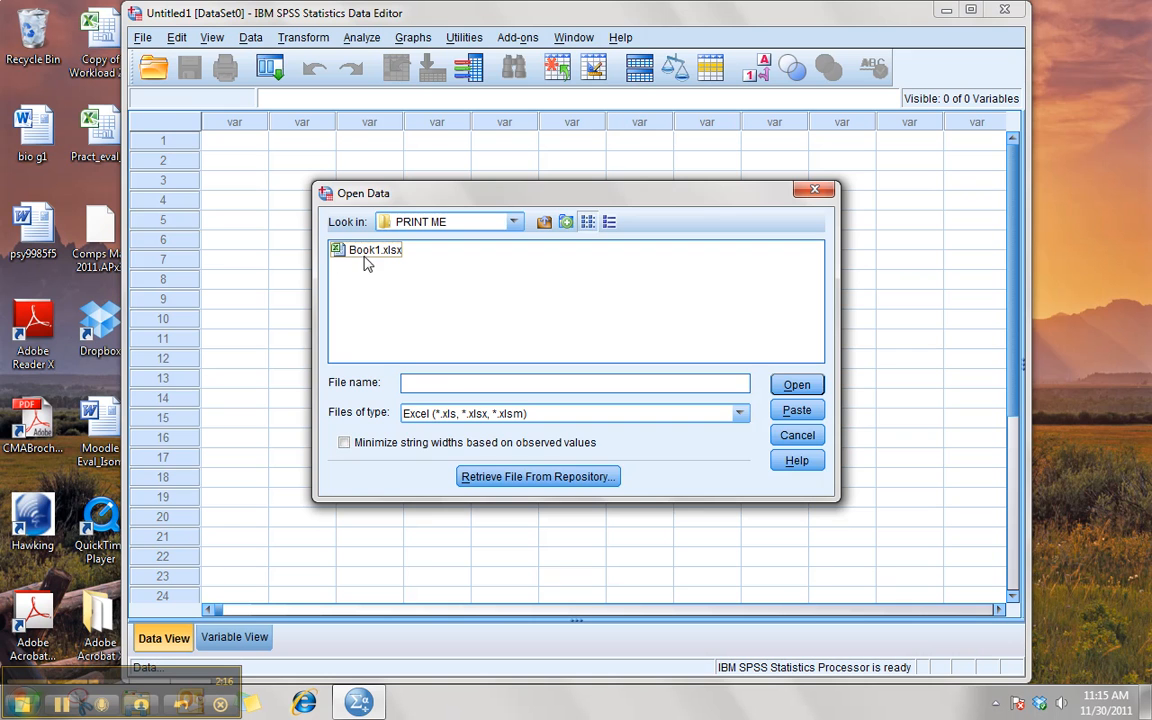
double_click(362, 252)
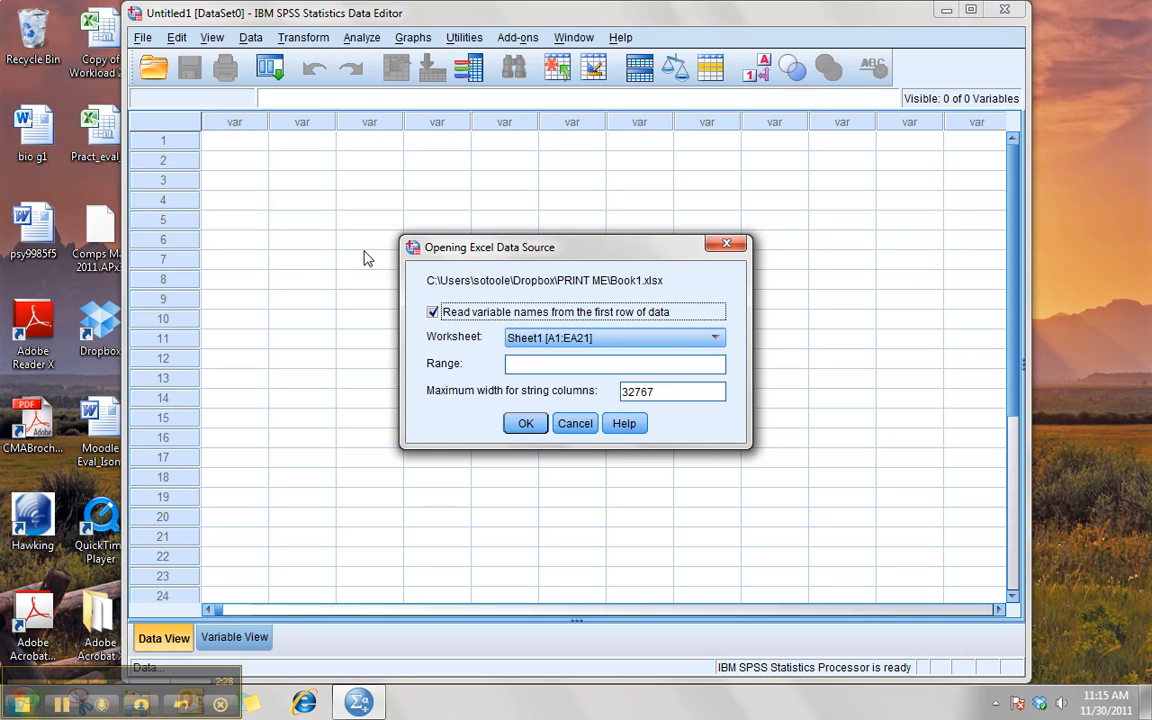
Import worksheet Sheet1 [A1:EA21] with variable names read from the first row of data
click(718, 339)
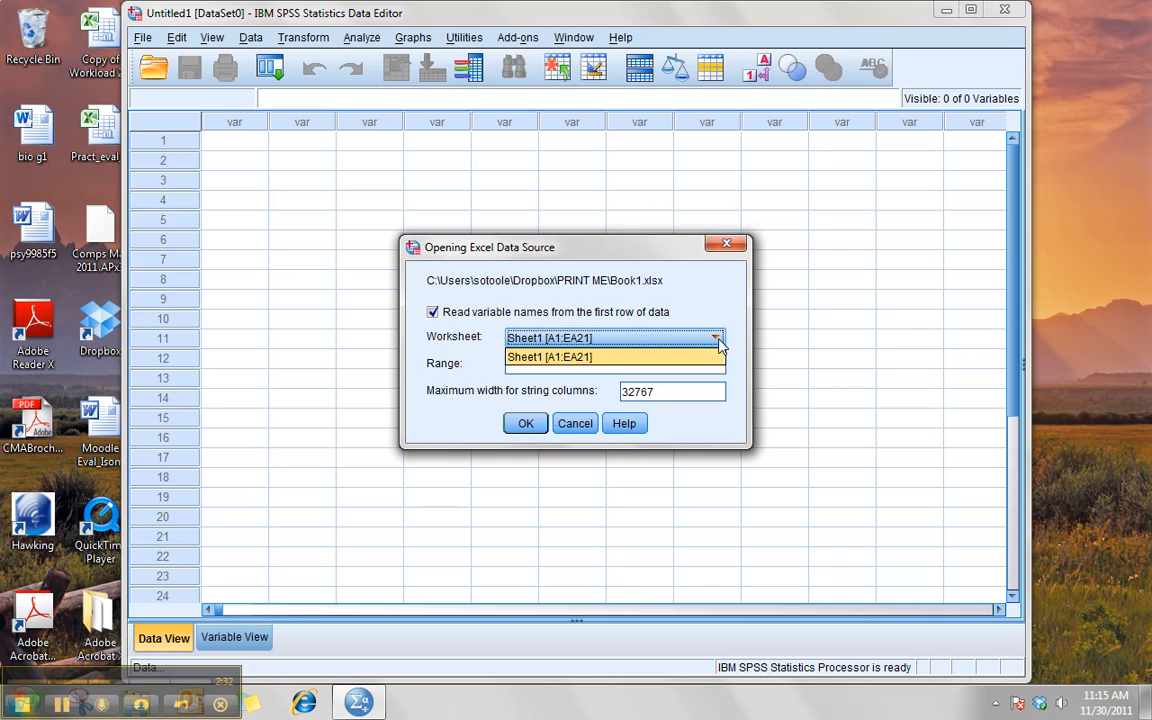
click(718, 340)
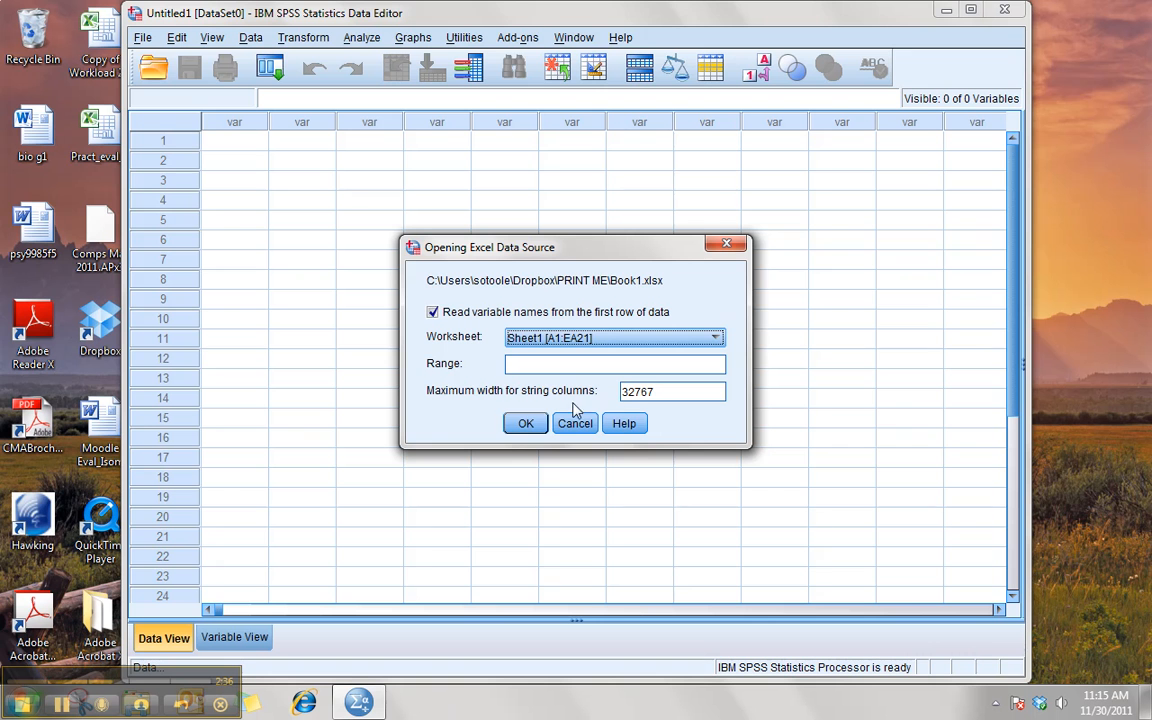
click(526, 424)
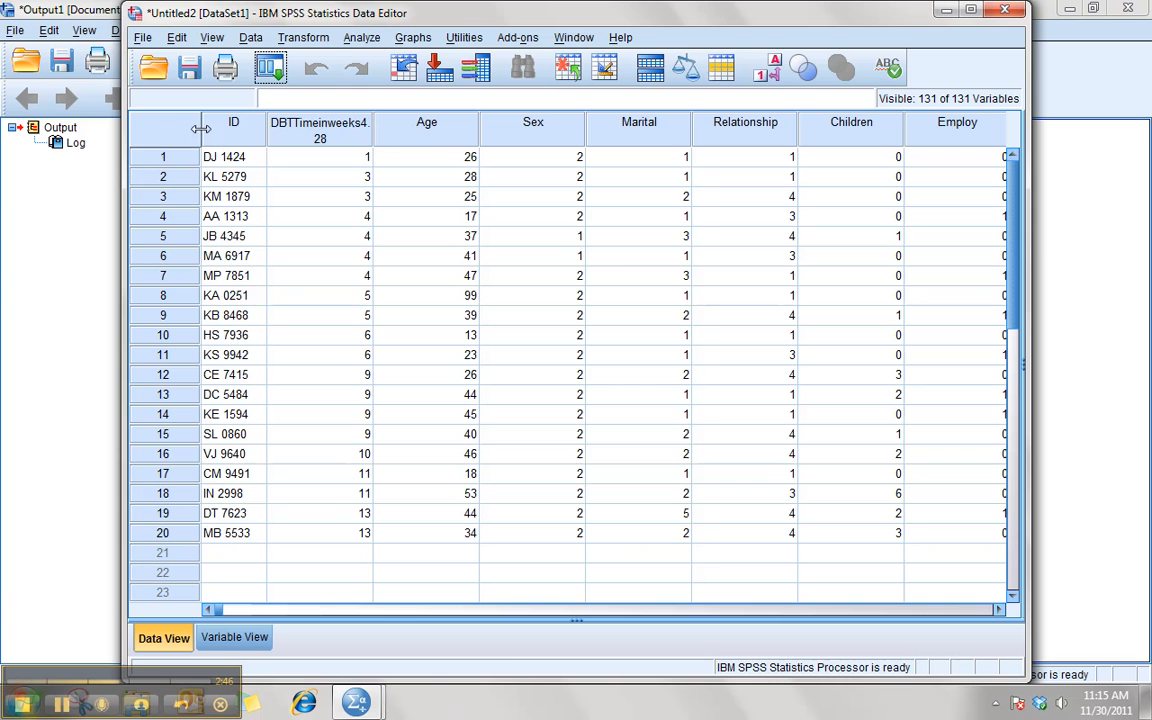
Check the imported Sex and Age columns, including the Age entry coded 99 in case 8
click(578, 135)
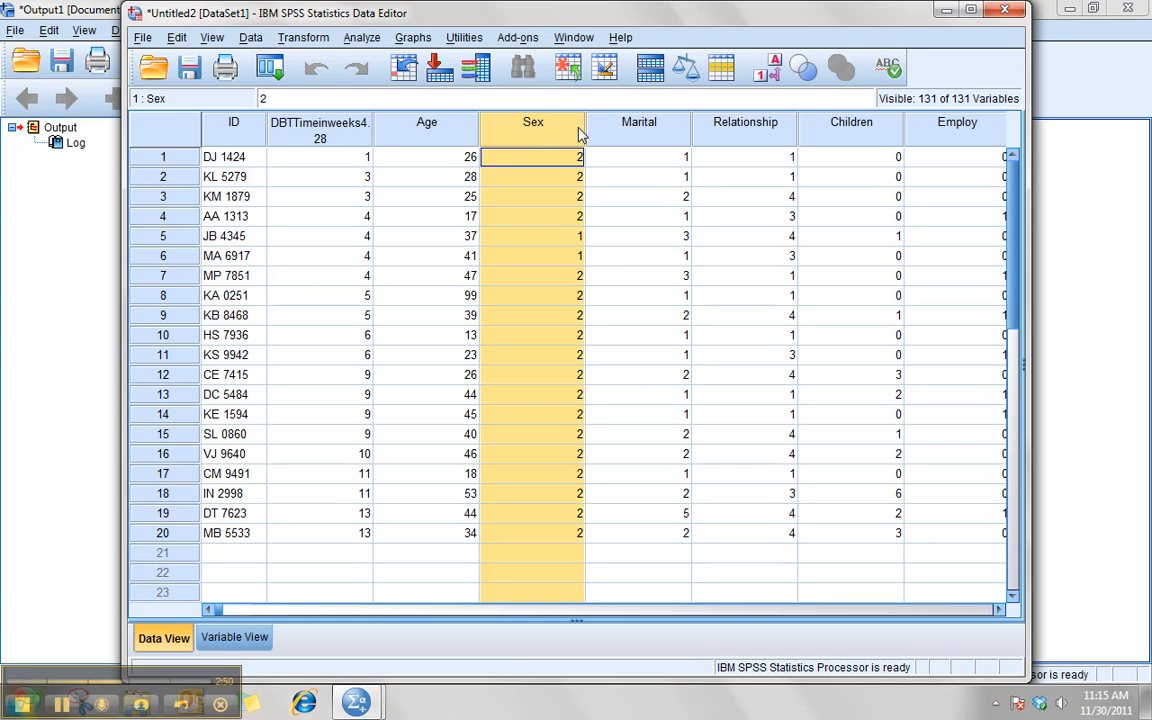
click(425, 178)
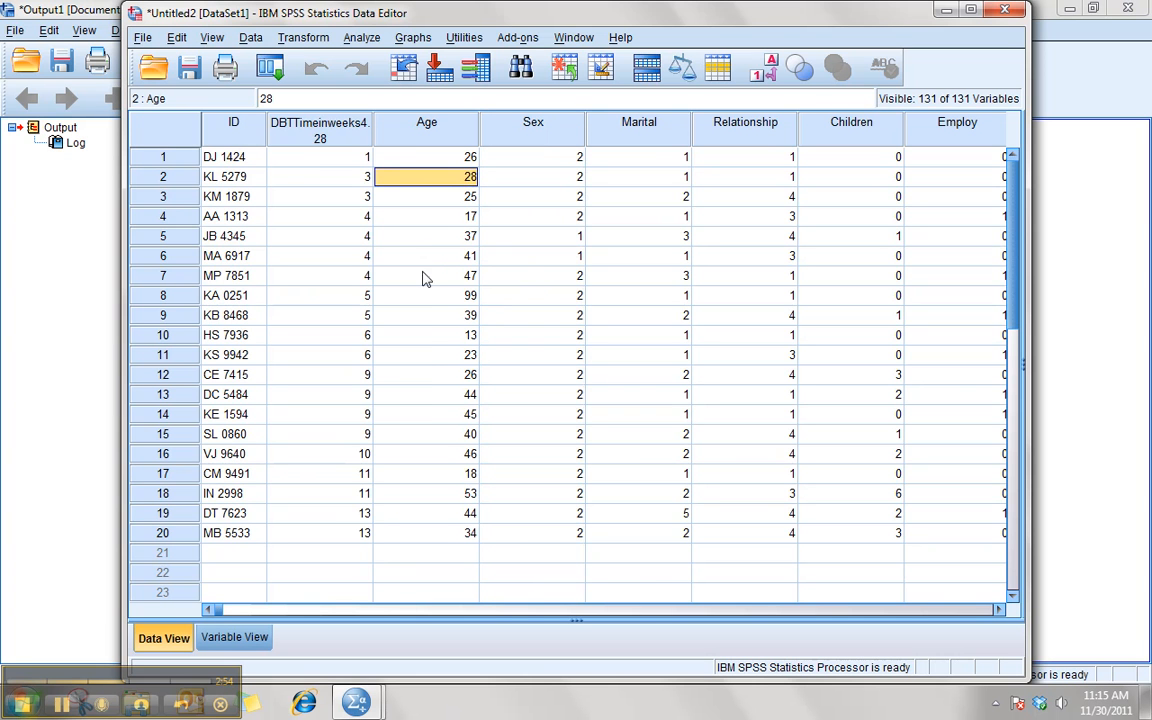
click(460, 299)
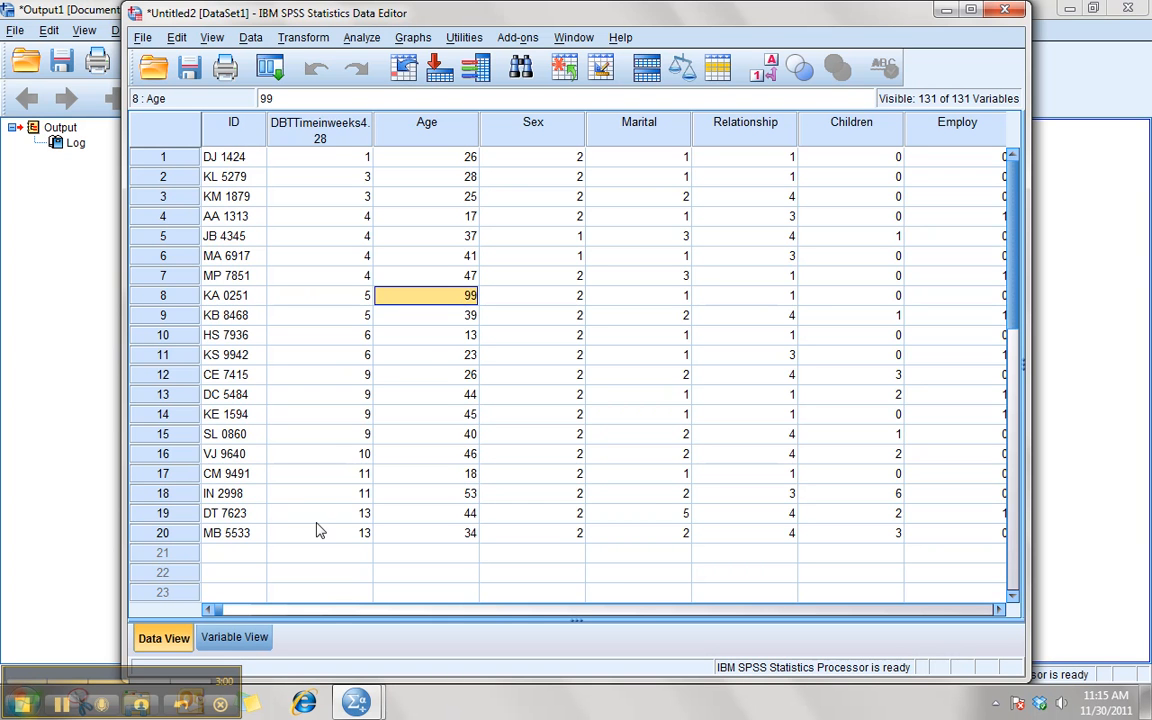
Define 99 as a discrete missing value for the Age variable in Variable View
click(235, 637)
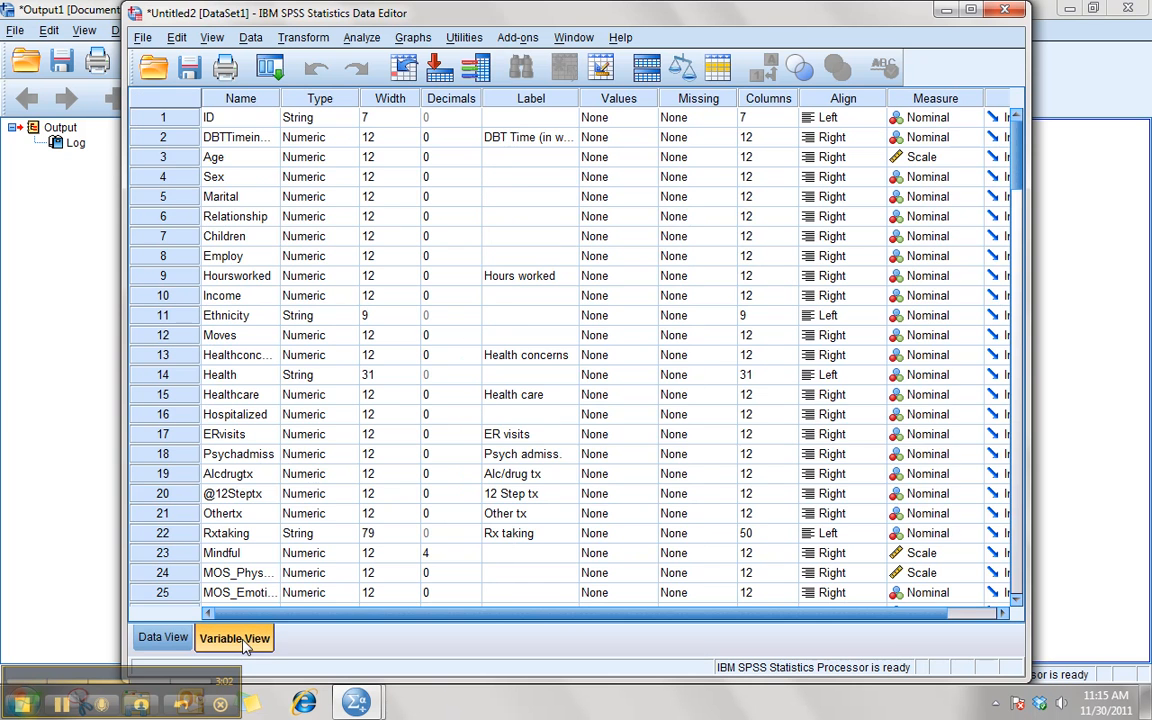
click(239, 160)
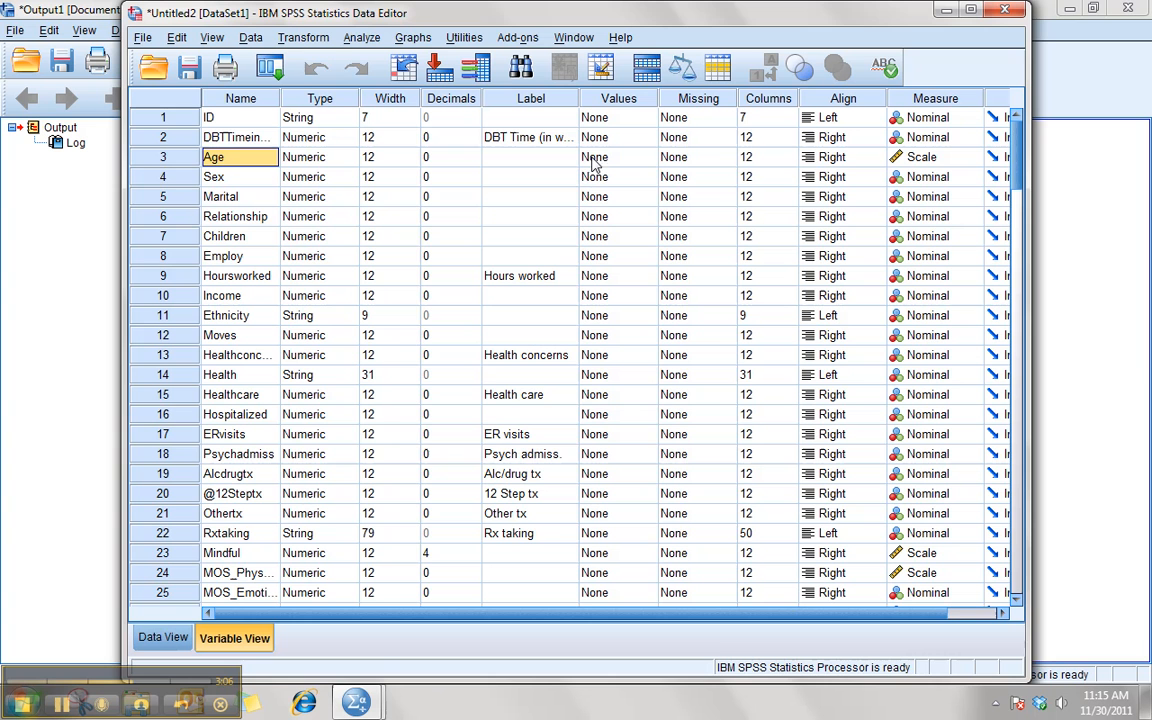
click(716, 160)
click(724, 158)
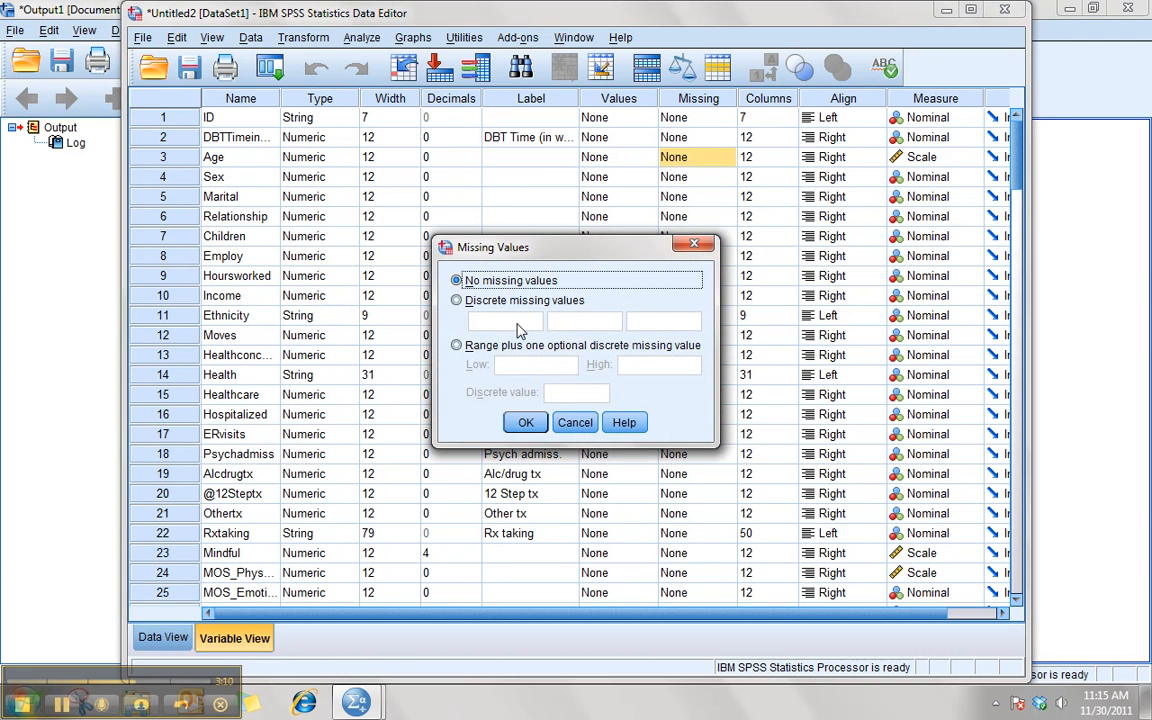
click(500, 302)
click(505, 322)
text(99)
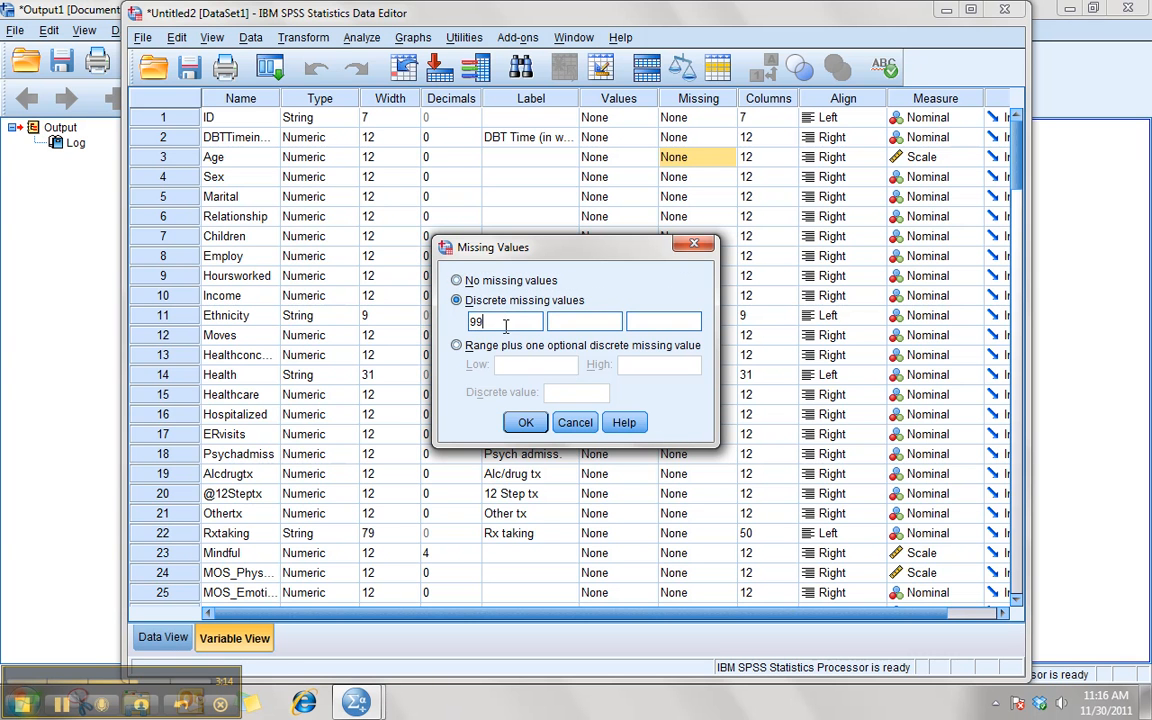
click(525, 423)
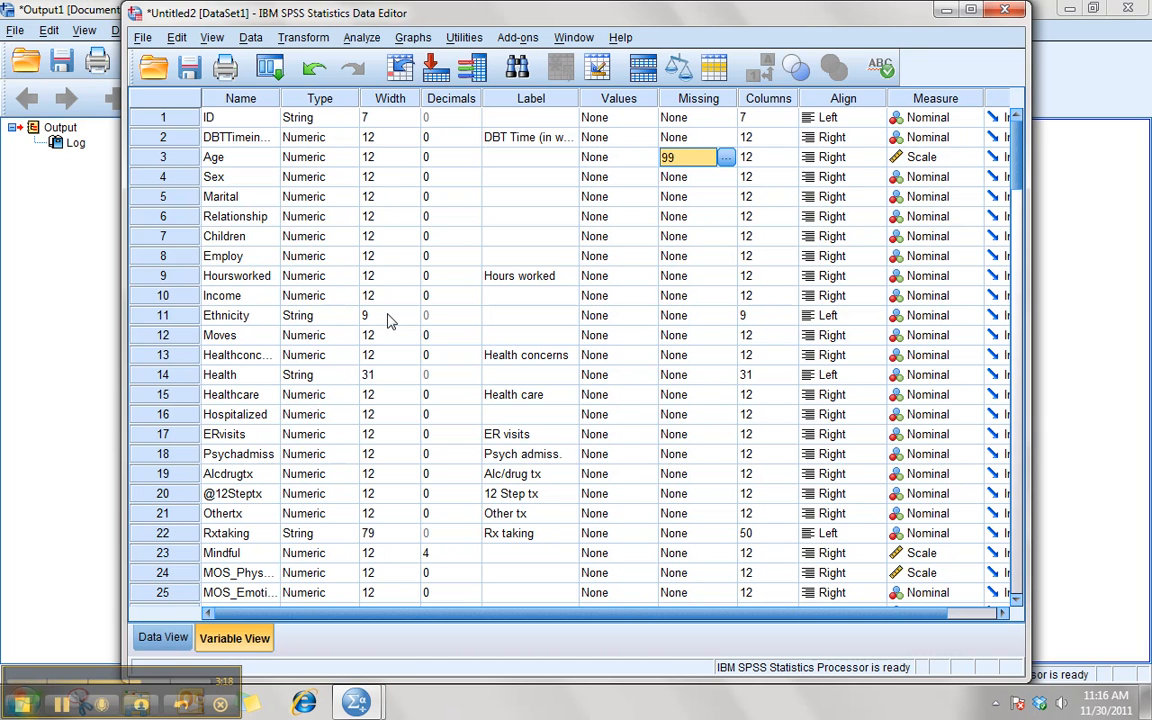
View the save options for the data set without saving, and return to Data View
click(189, 68)
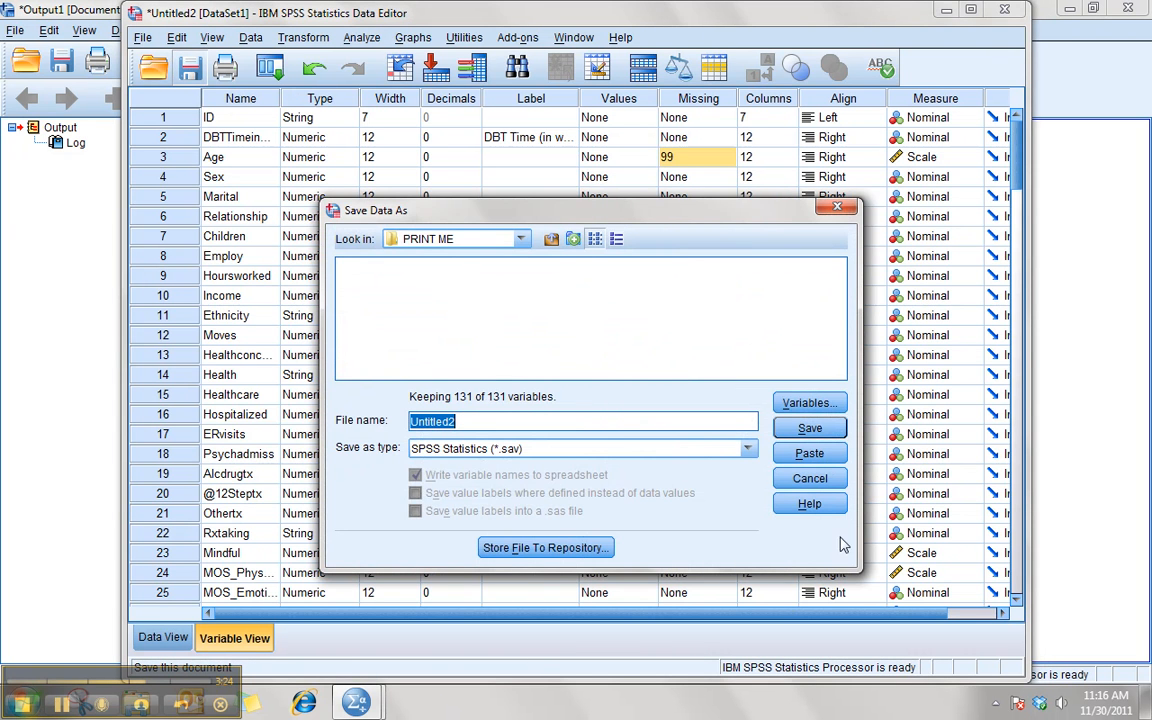
click(812, 480)
click(176, 640)
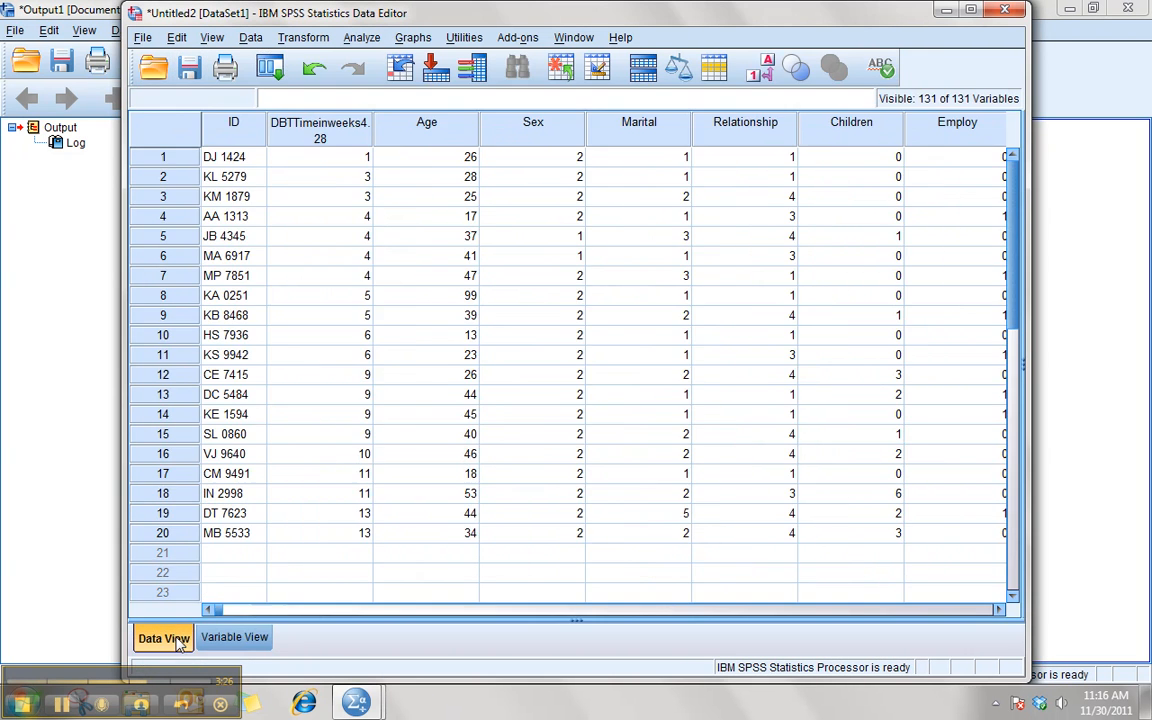